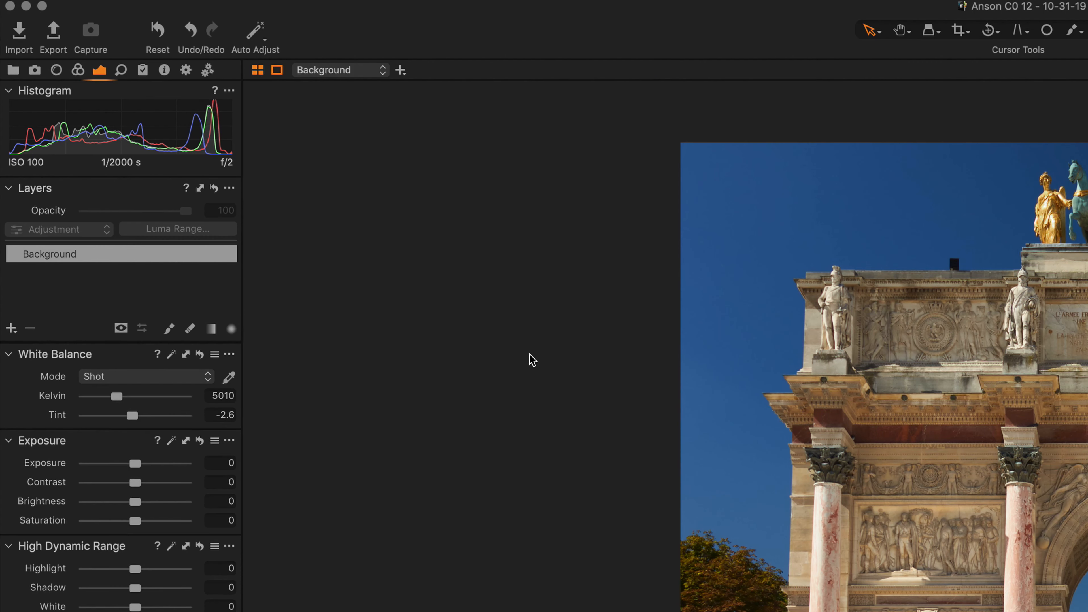
Correct the lens vignetting by setting the Light Falloff in Lens Correction to 106.
click(57, 71)
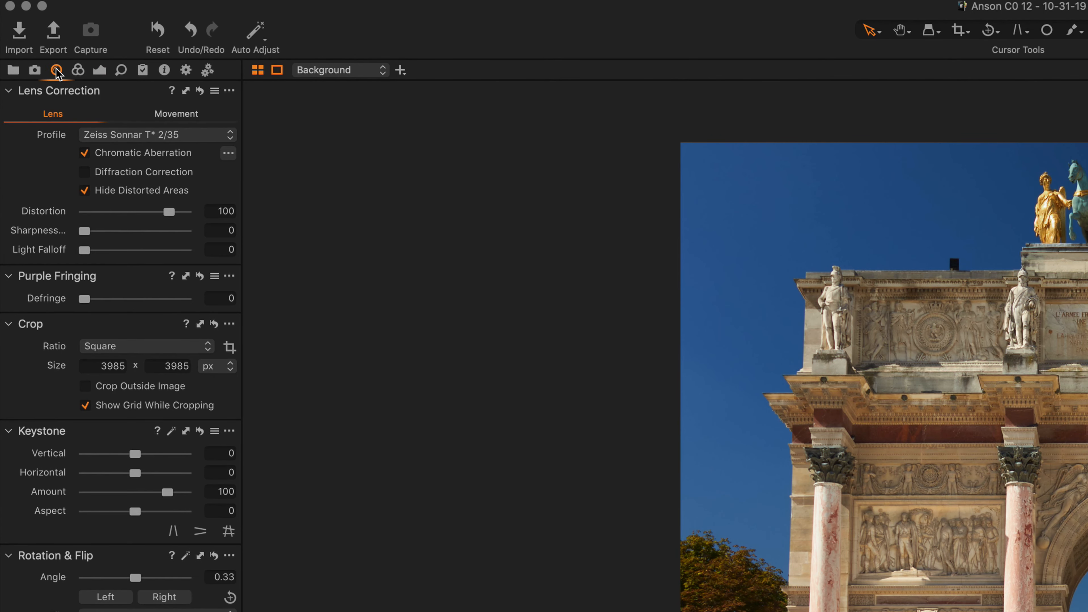
drag(84, 250, 112, 253)
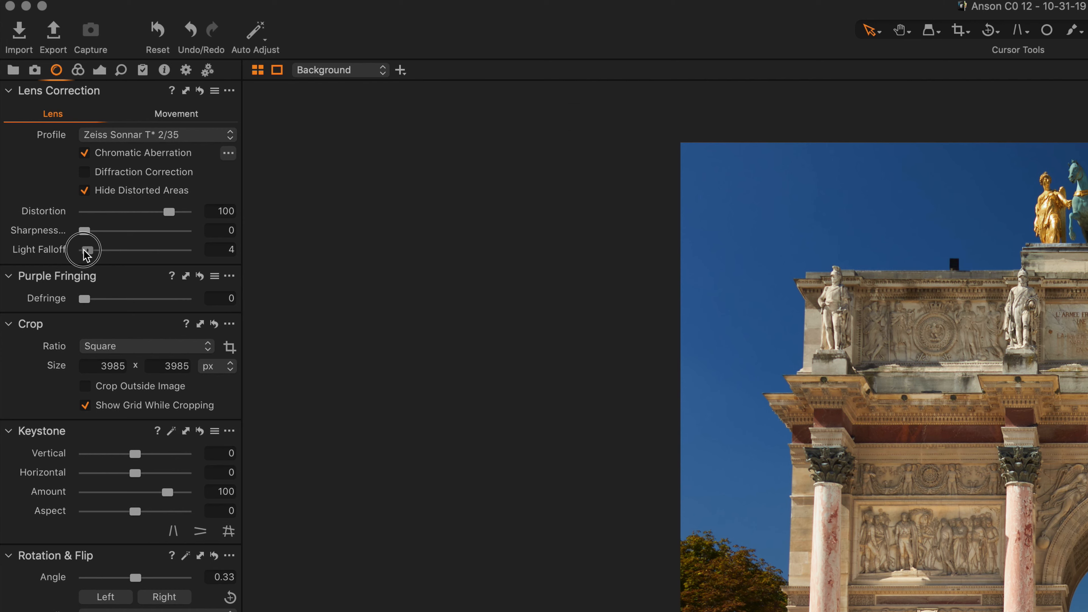
drag(61, 135, 91, 138)
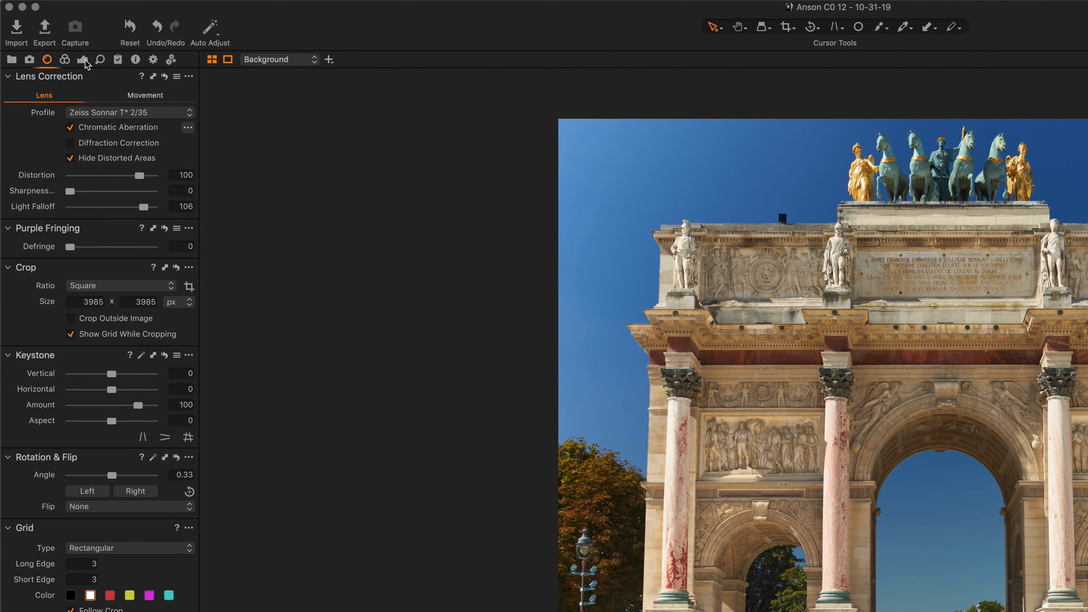
Try the Daylight, Cloudy and Shade white balance modes on the photo and return the mode to Shot.
click(82, 60)
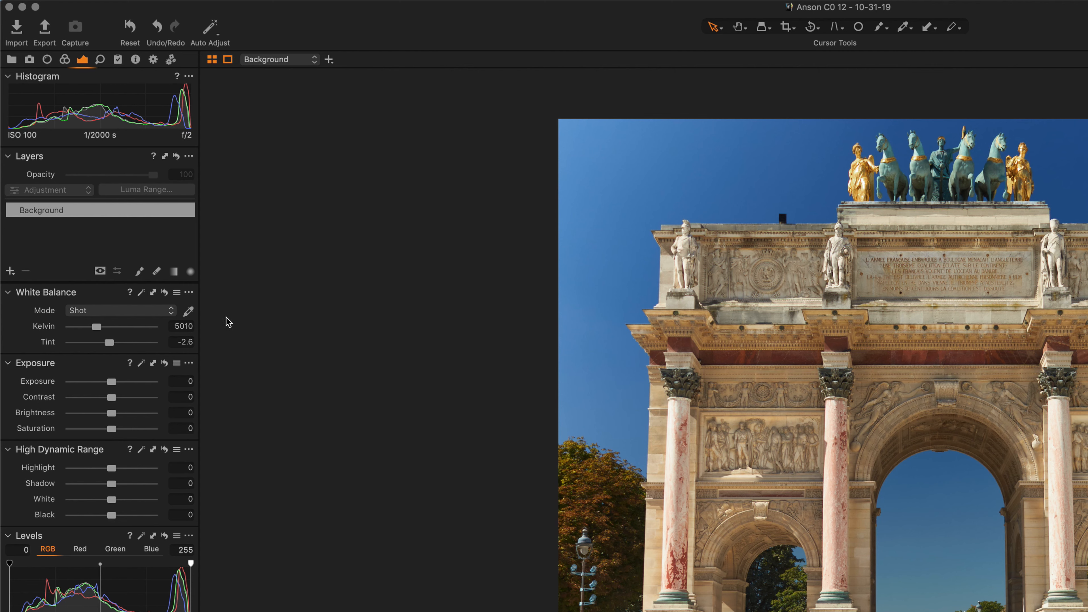
click(161, 314)
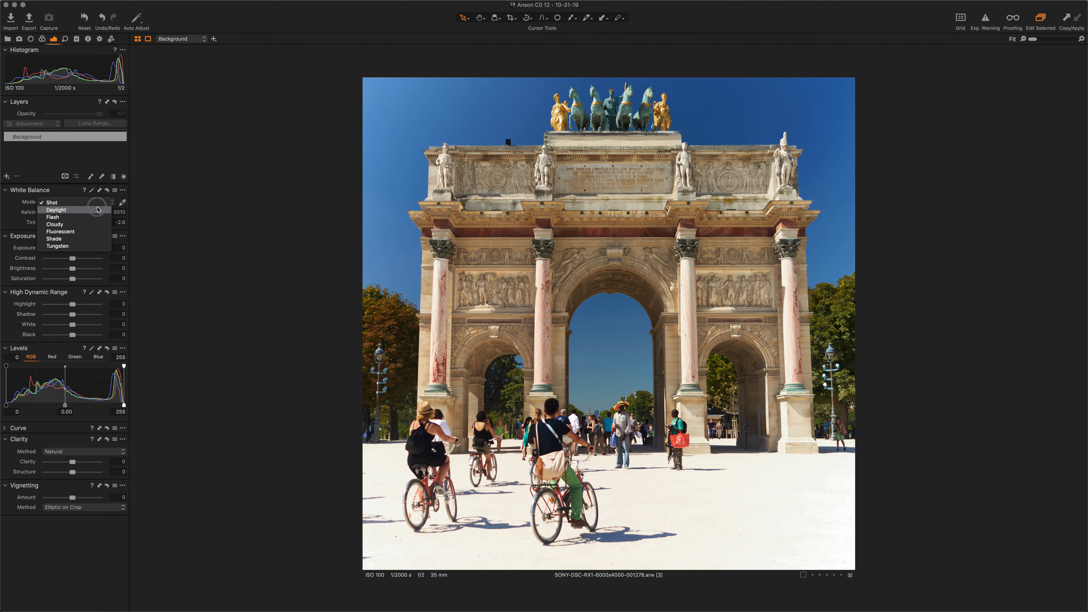
click(95, 210)
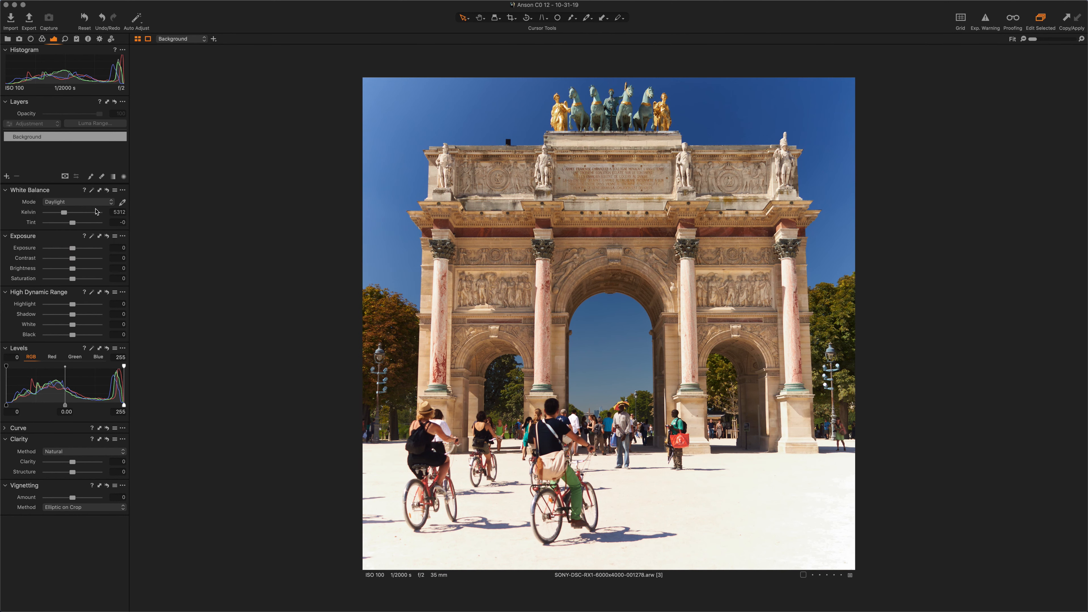
click(103, 204)
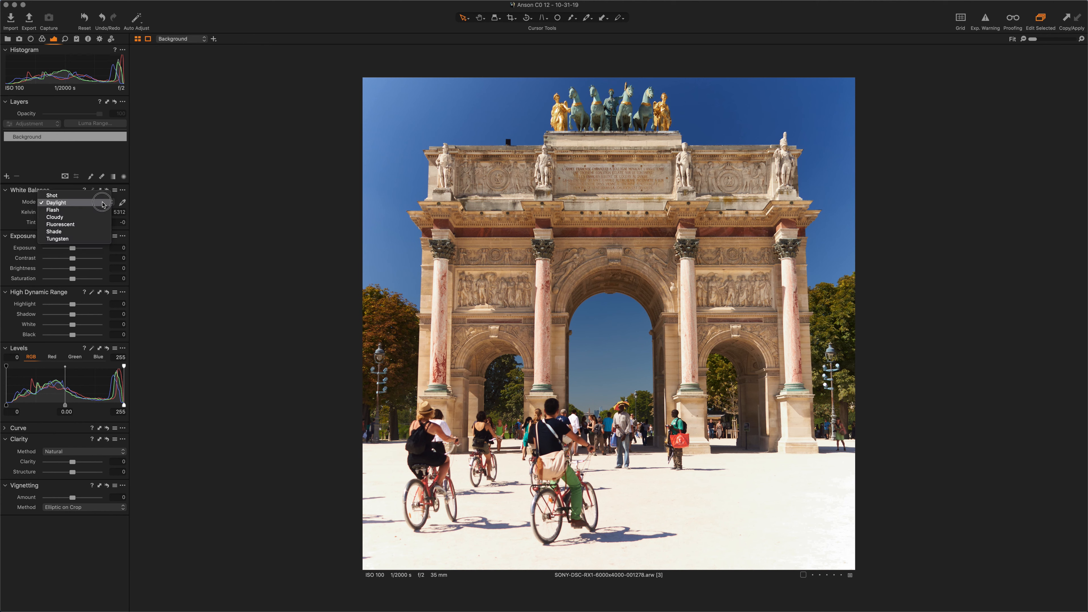
click(100, 219)
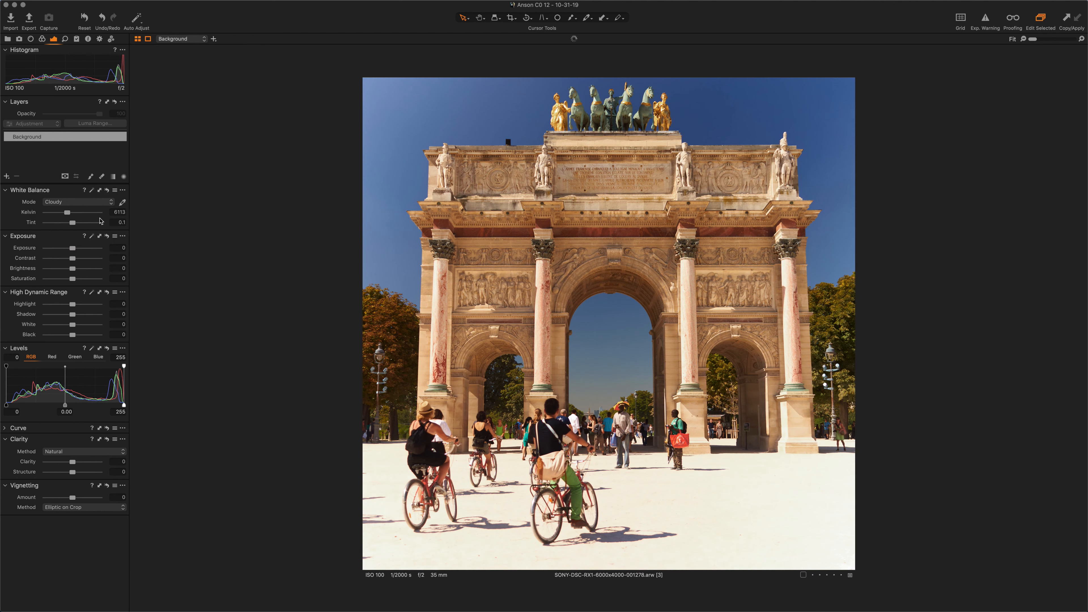
click(91, 201)
click(56, 217)
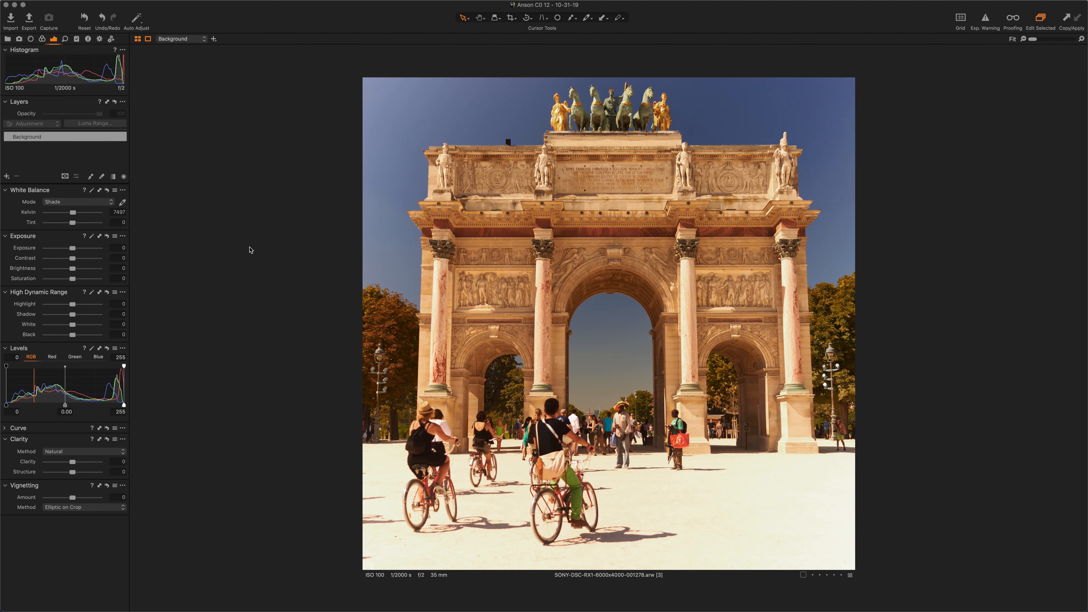
click(101, 204)
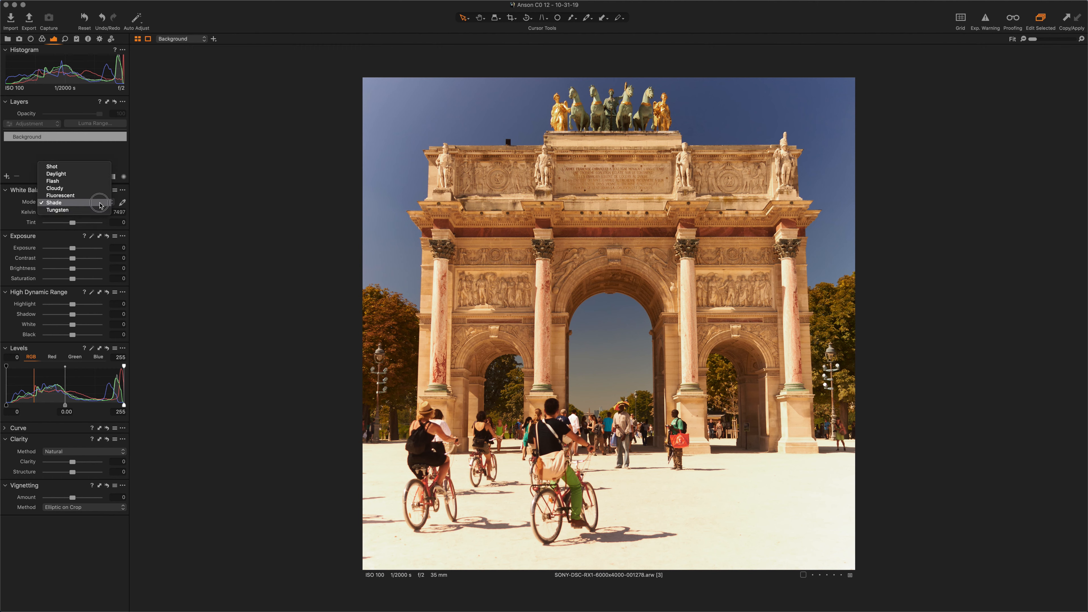
click(94, 168)
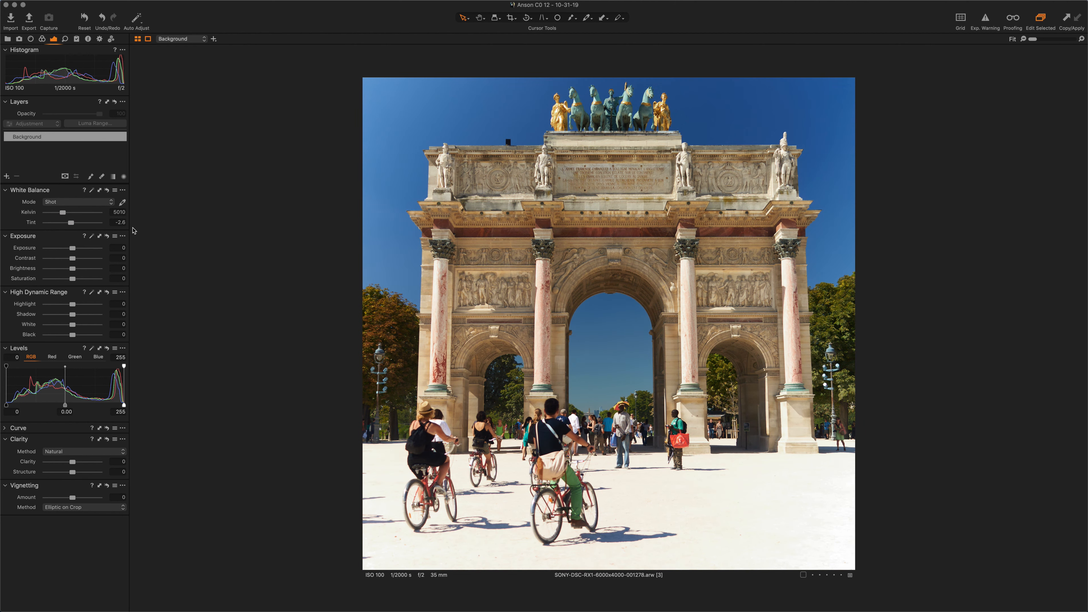
Try a warmer Kelvin and Tint, and set the white balance to 5073 Kelvin and -5.3 Tint with the white balance picker.
drag(62, 215, 73, 225)
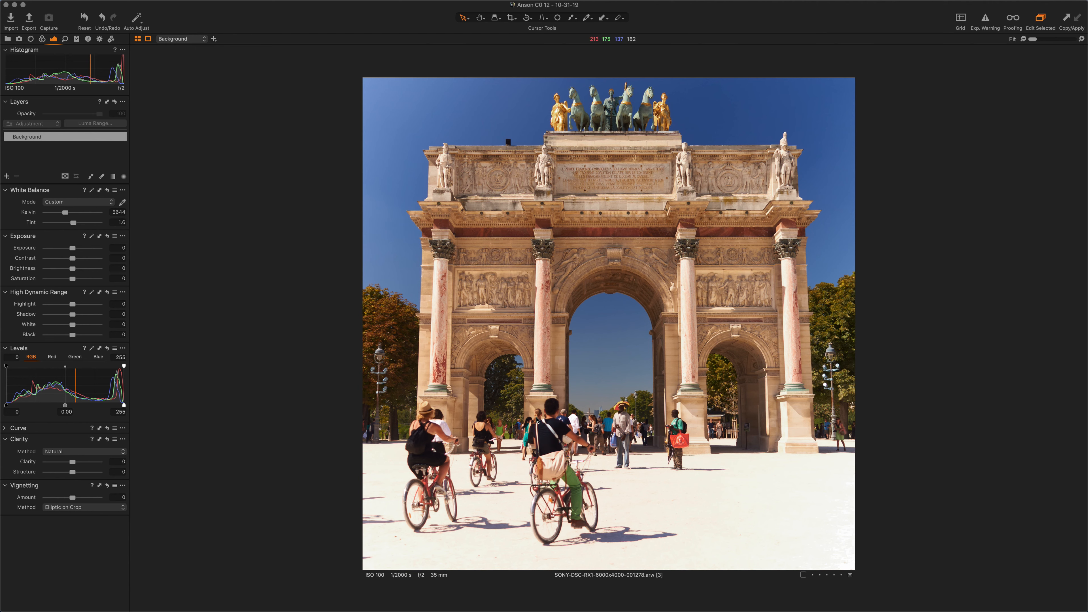
click(122, 203)
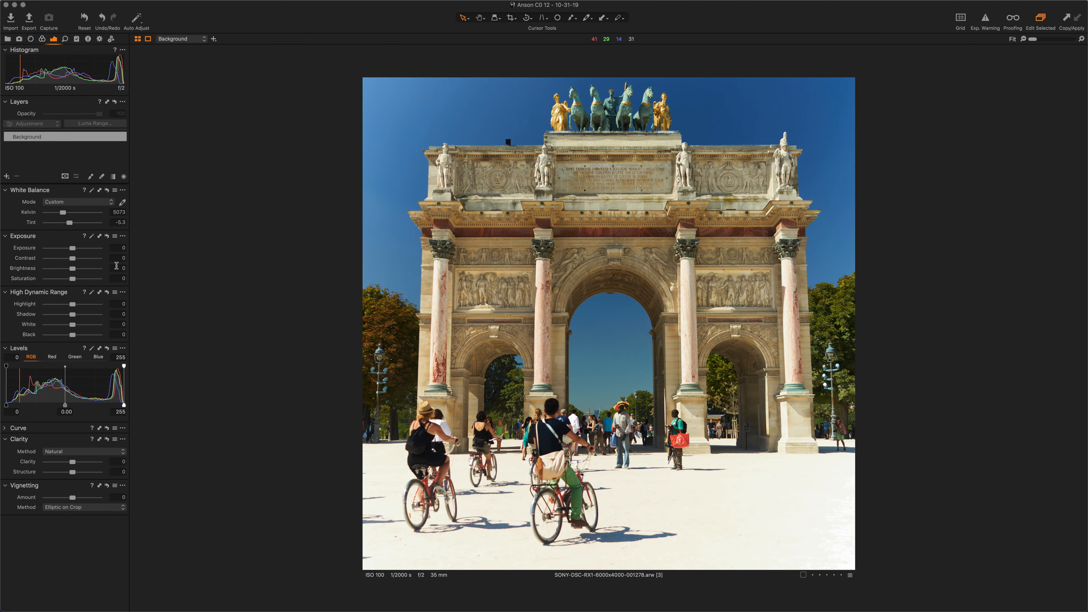
Raise the Exposure to 0.33 and move the Levels tool above High Dynamic Range.
drag(73, 250, 75, 251)
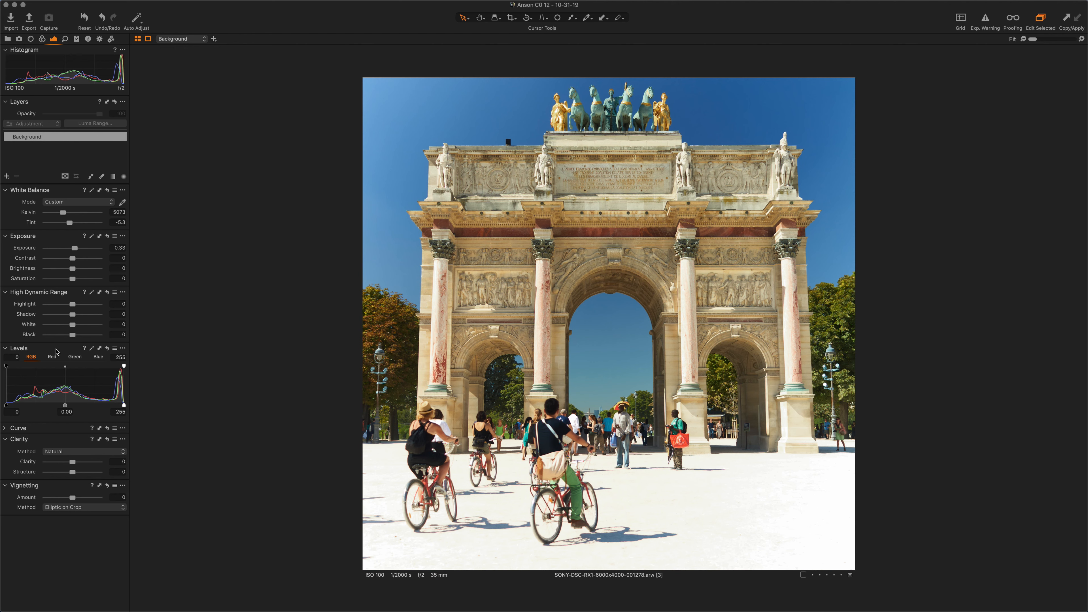
drag(56, 351, 57, 295)
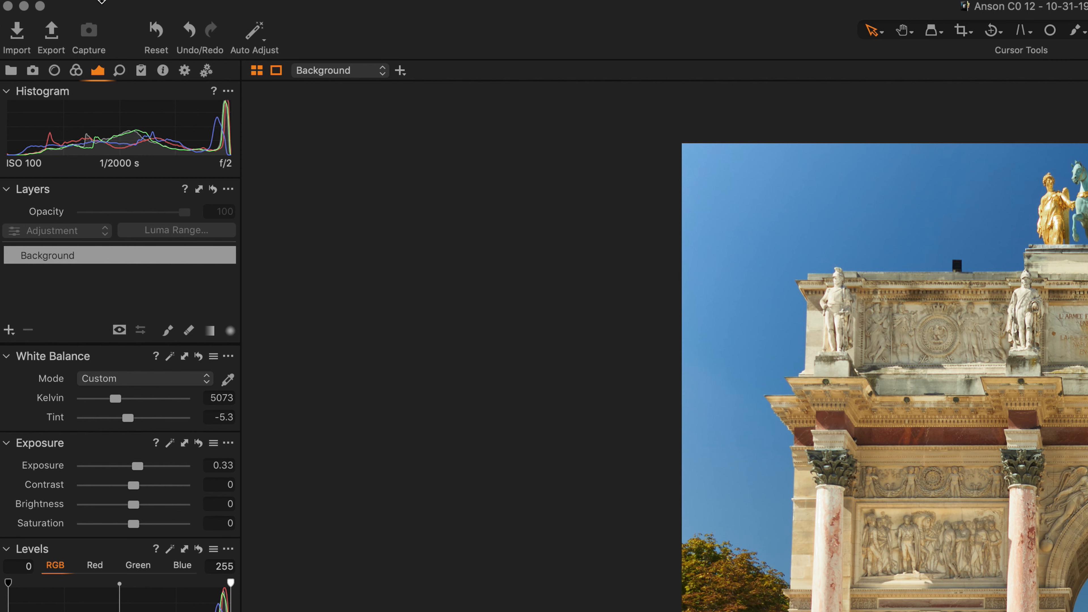
In the Exposure preferences, switch the Levels channel mode to RGB Channel and back to Red, Green, and Blue Channels, and close the preferences.
click(68, 6)
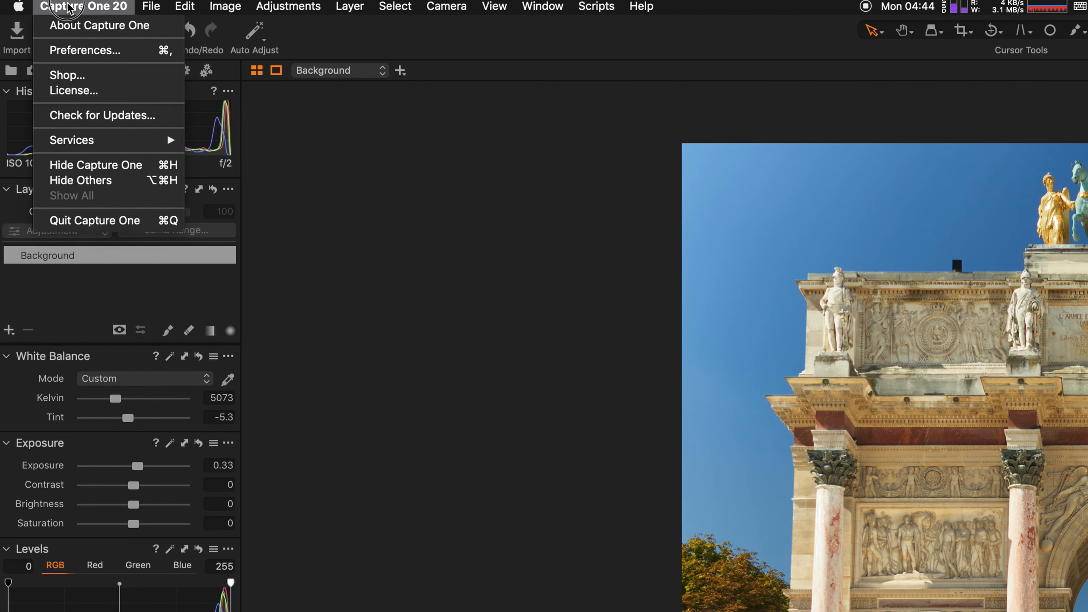
click(81, 53)
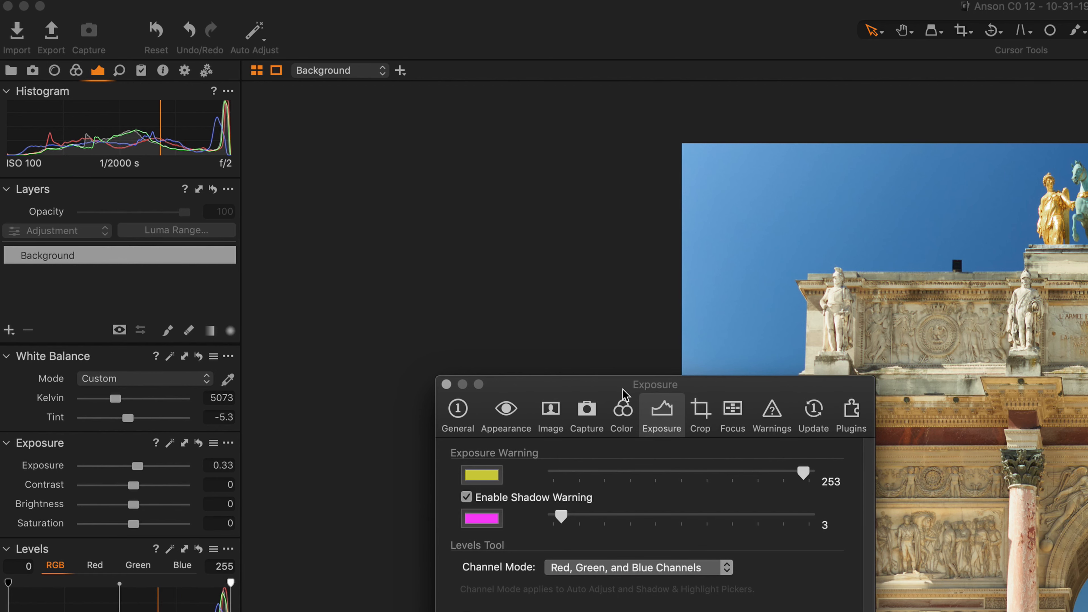
drag(625, 385, 462, 250)
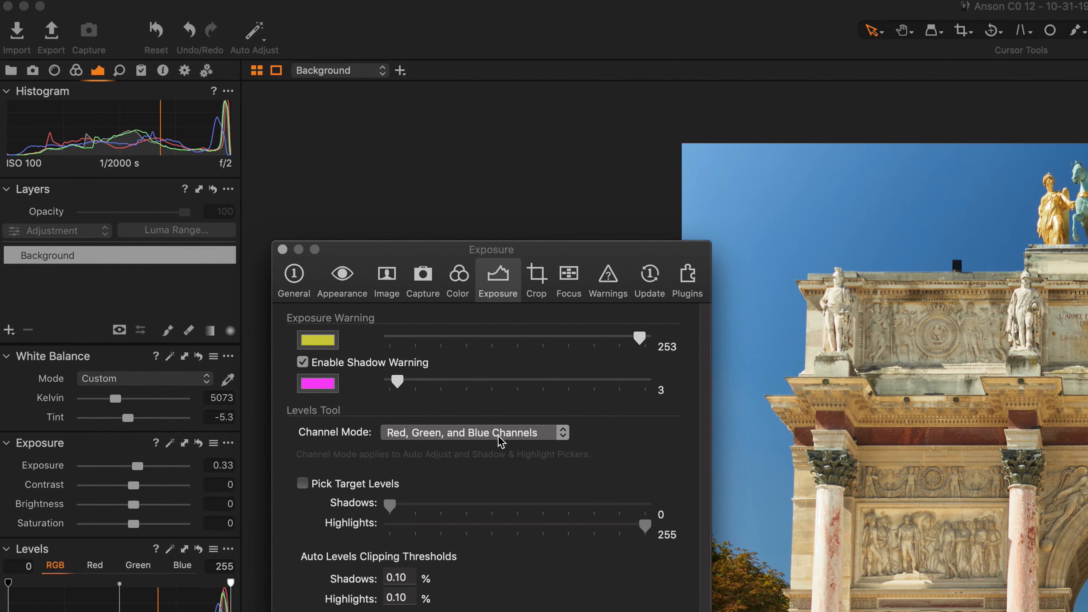
click(418, 433)
click(417, 413)
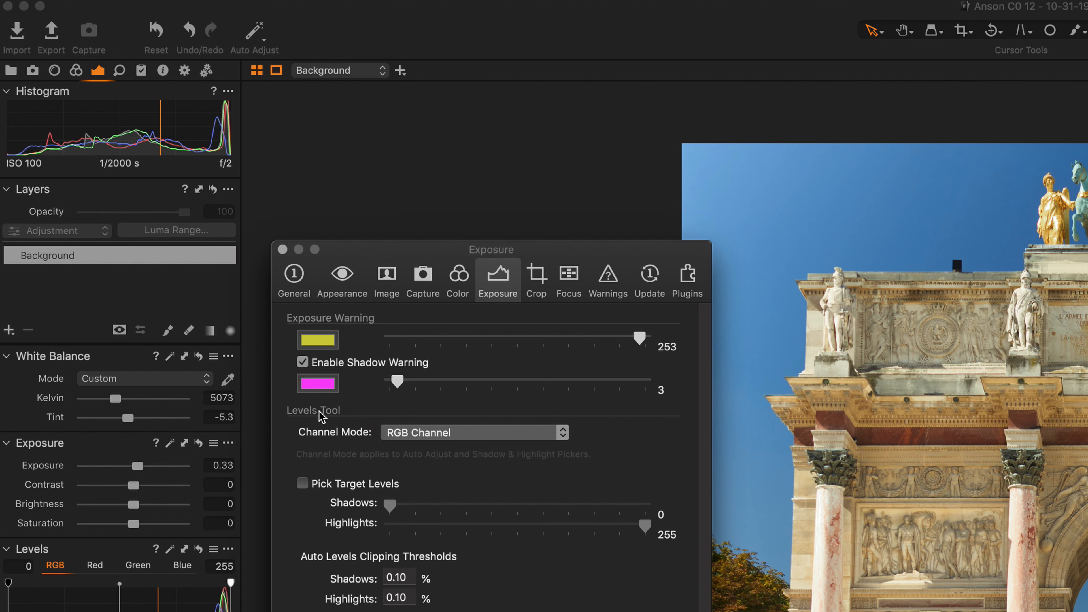
click(390, 432)
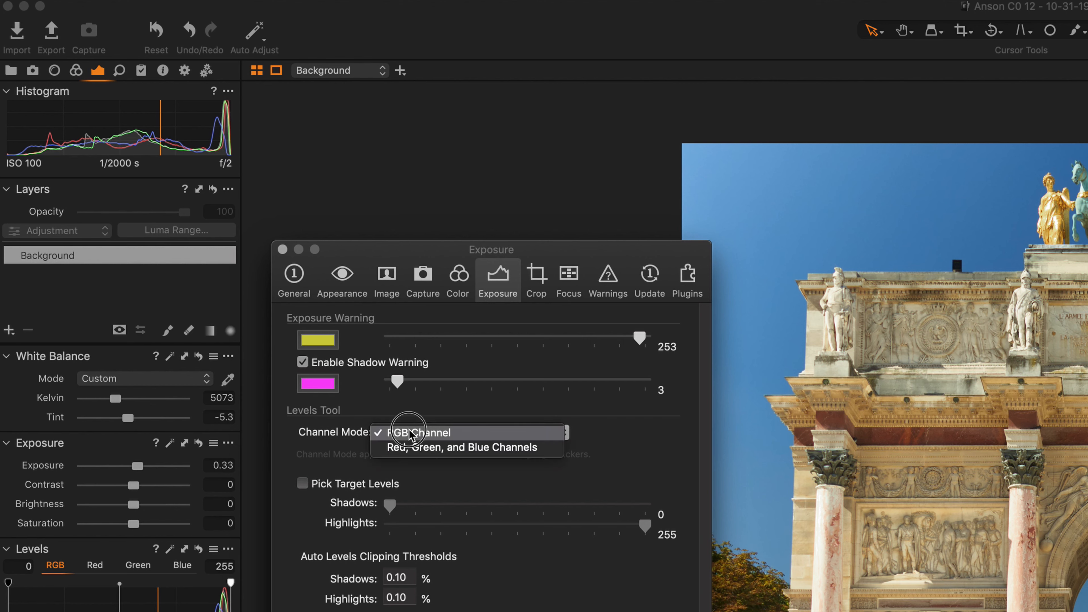
click(414, 448)
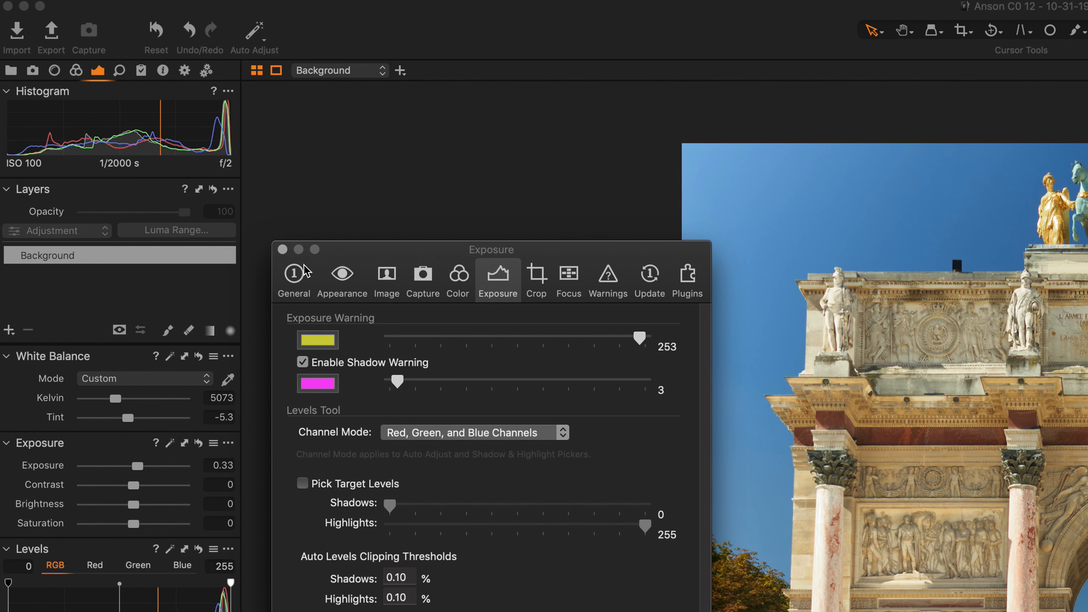
click(283, 249)
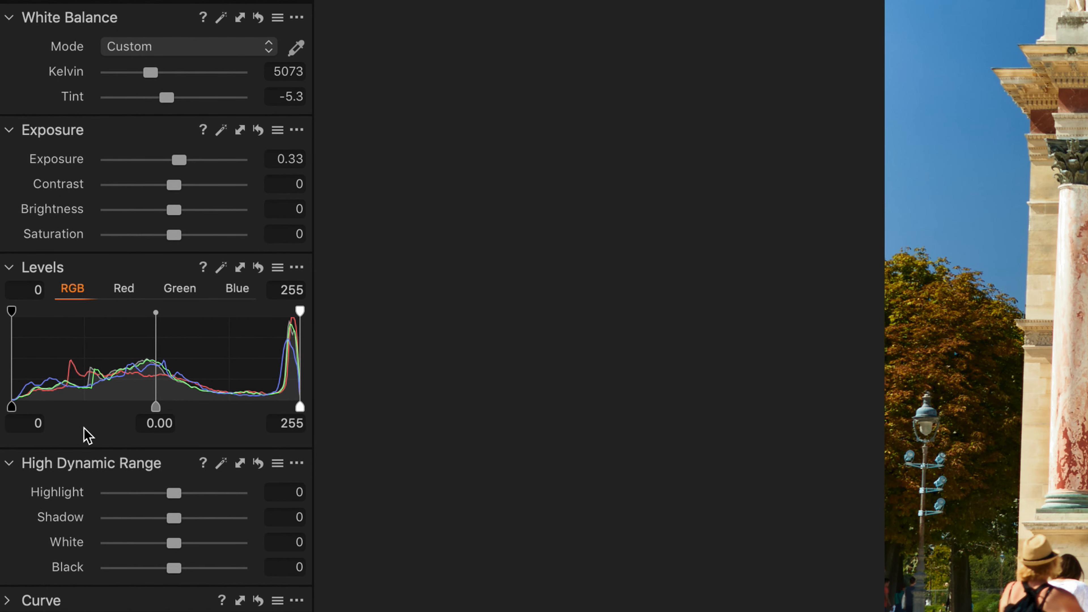
Examine the shadow and highlight points of the Blue, Green and Red channels in Levels.
click(238, 290)
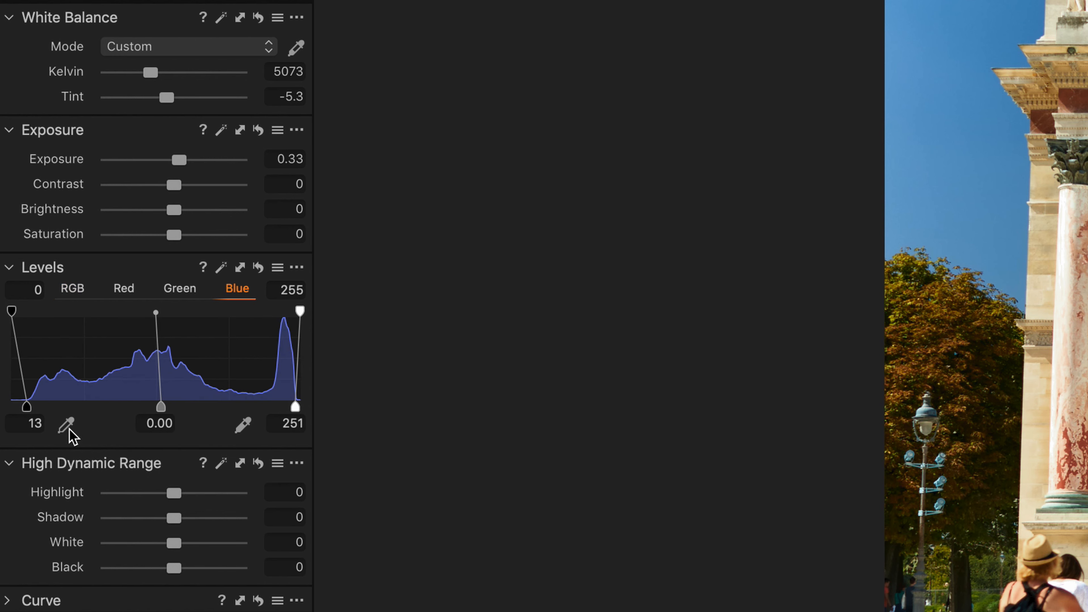
click(180, 290)
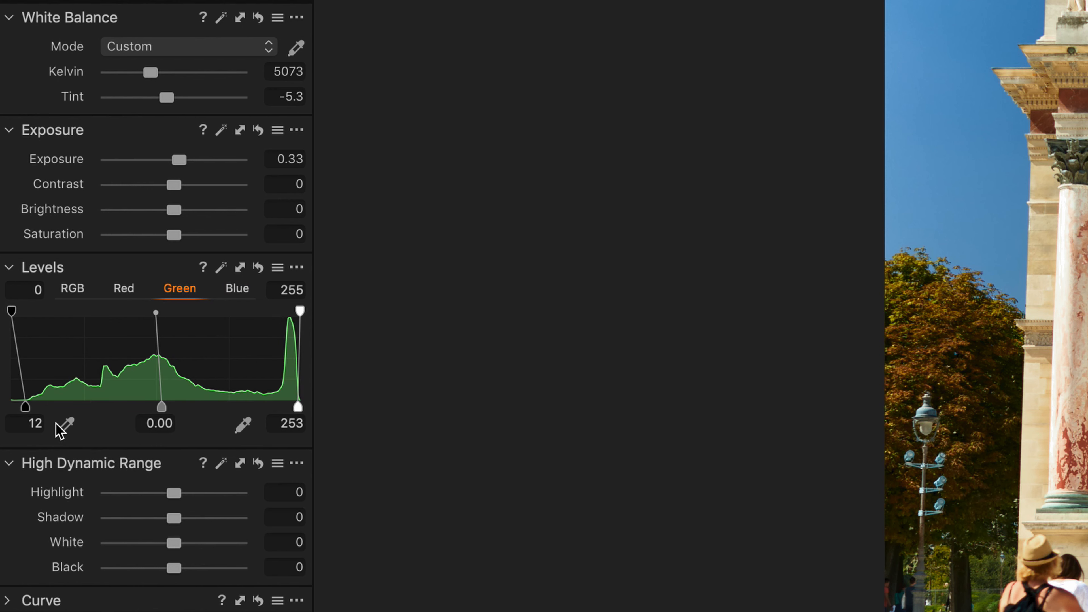
click(128, 293)
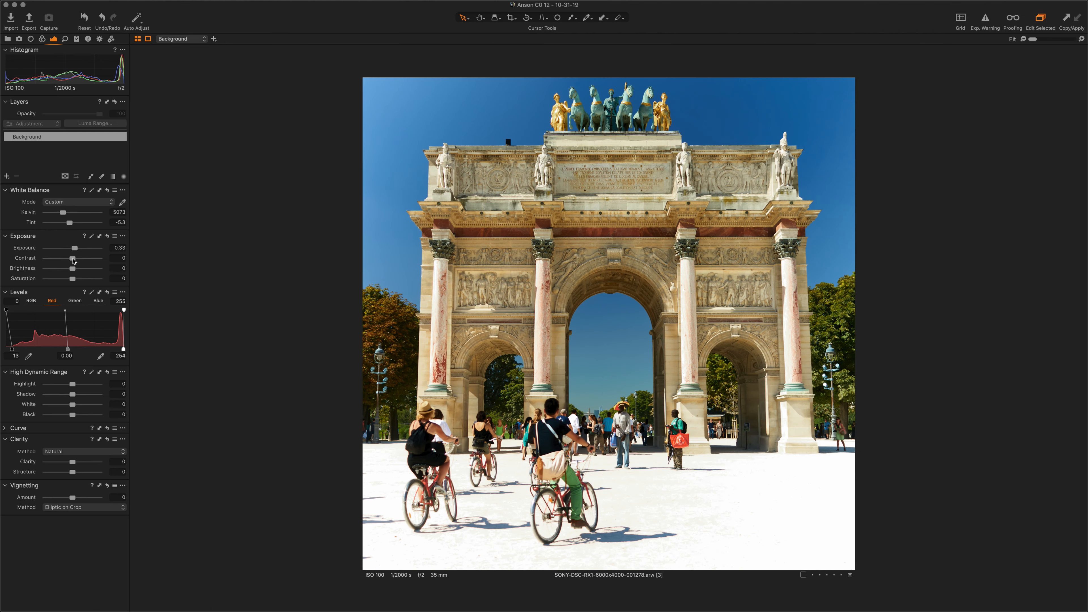
Set the photo's Contrast to 10 and its Brightness to -6.
drag(175, 187, 178, 190)
drag(74, 260, 73, 263)
drag(73, 264, 80, 263)
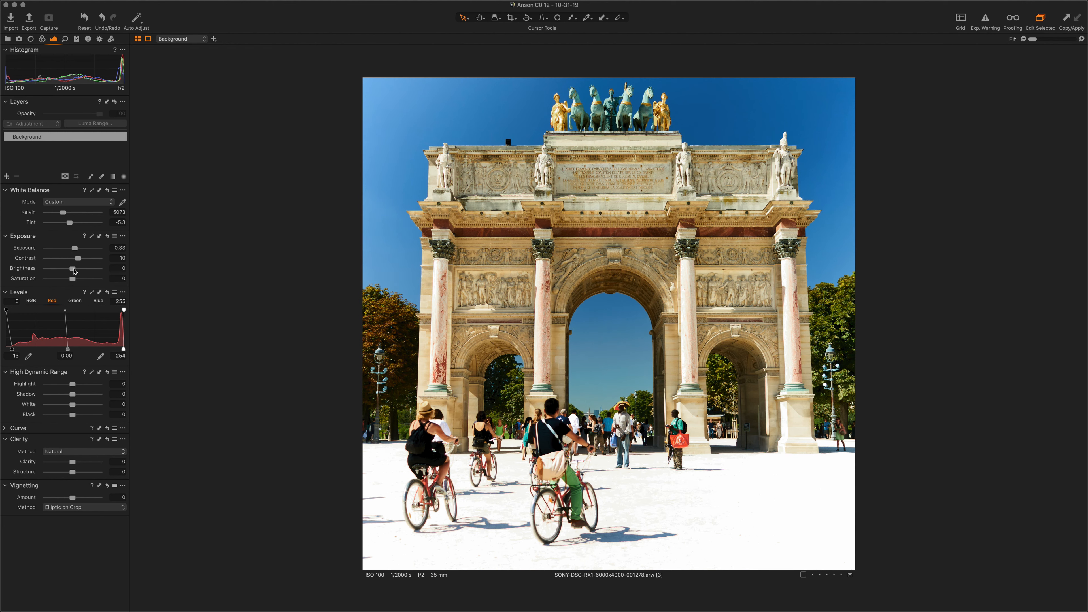
drag(74, 270, 70, 272)
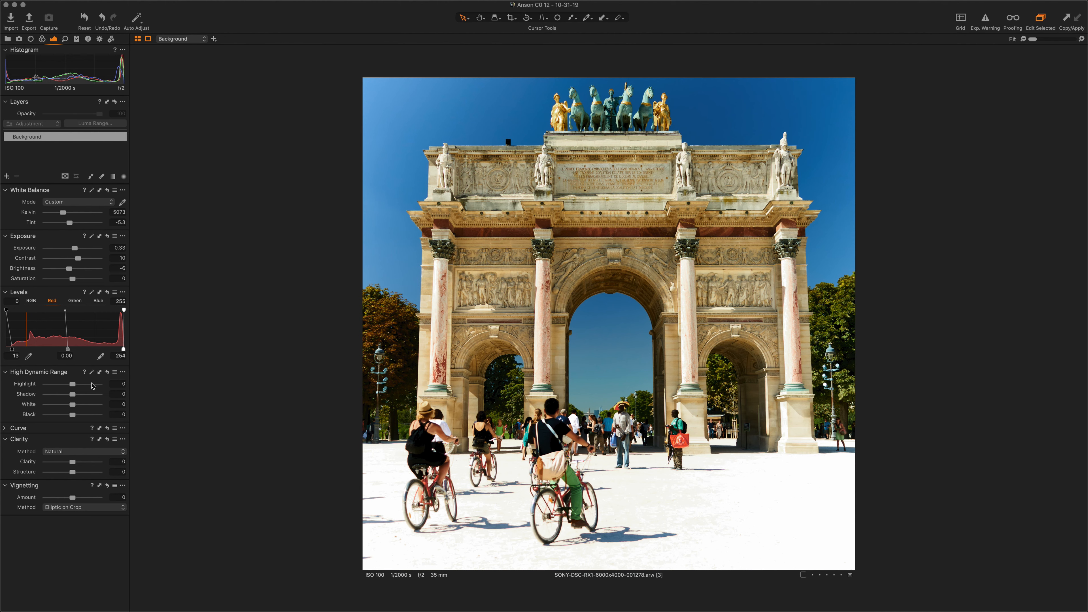
Recover the bright and dark areas by setting High Dynamic Range Highlight to -76 and Shadow to 35.
click(73, 385)
drag(73, 385, 45, 385)
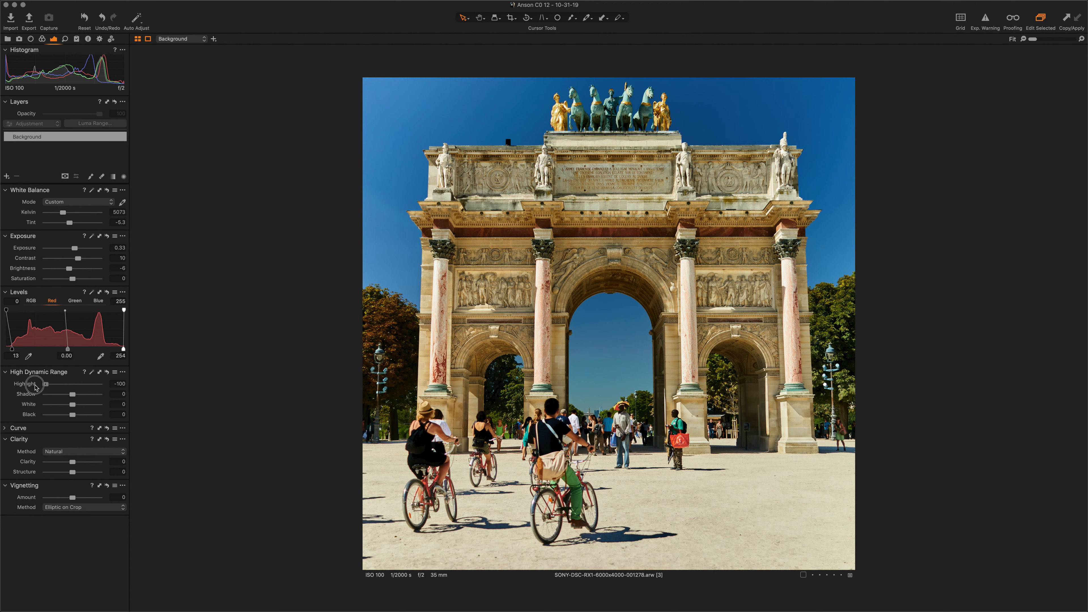
drag(45, 384, 52, 388)
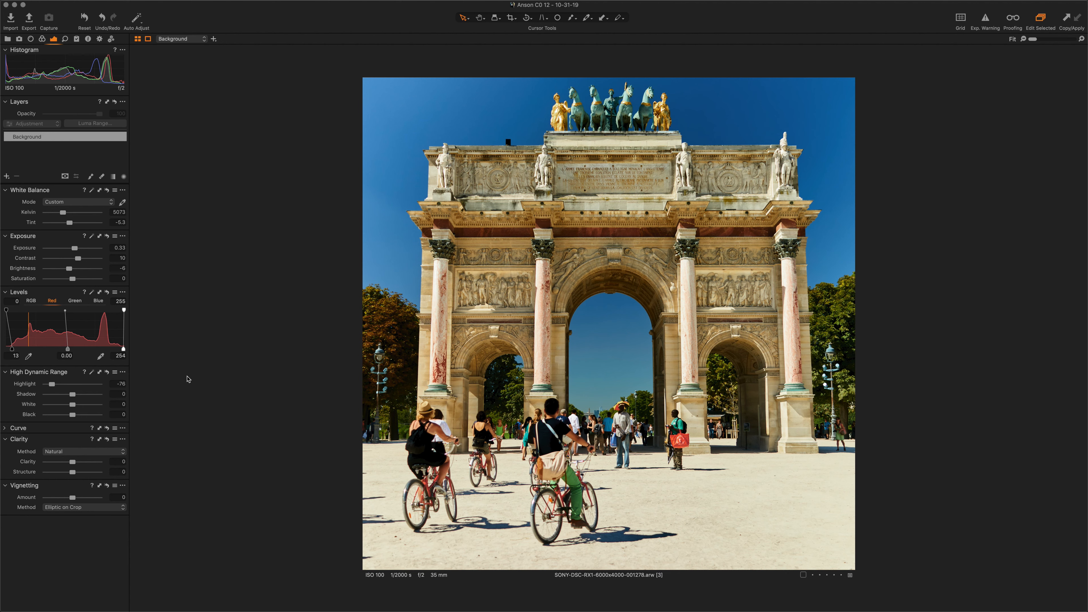
drag(72, 395, 82, 397)
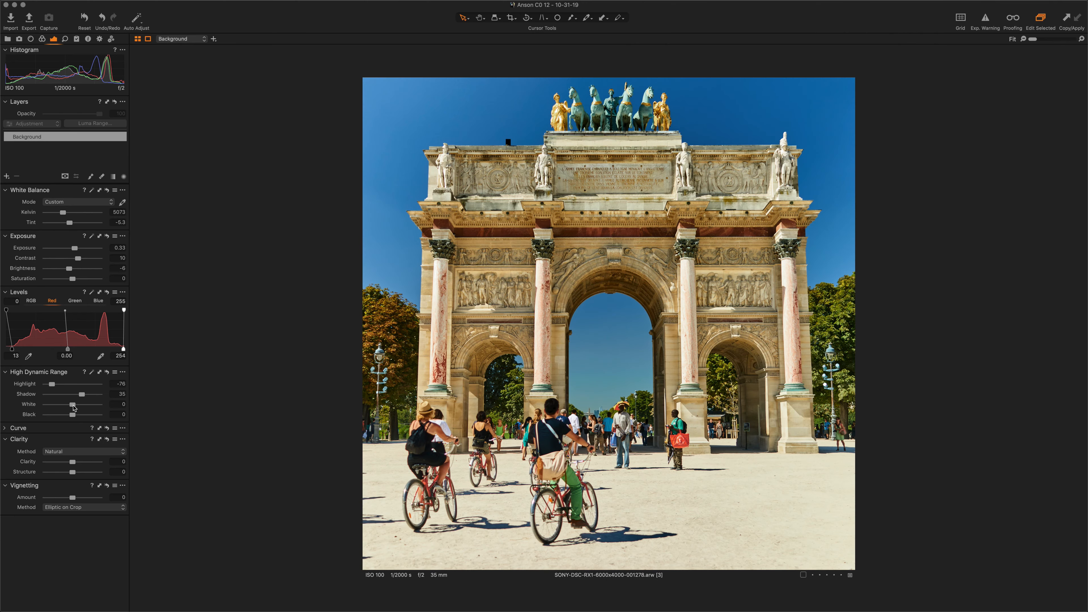
Set High Dynamic Range White to -29 and Black to -19.
click(174, 320)
drag(74, 407, 68, 419)
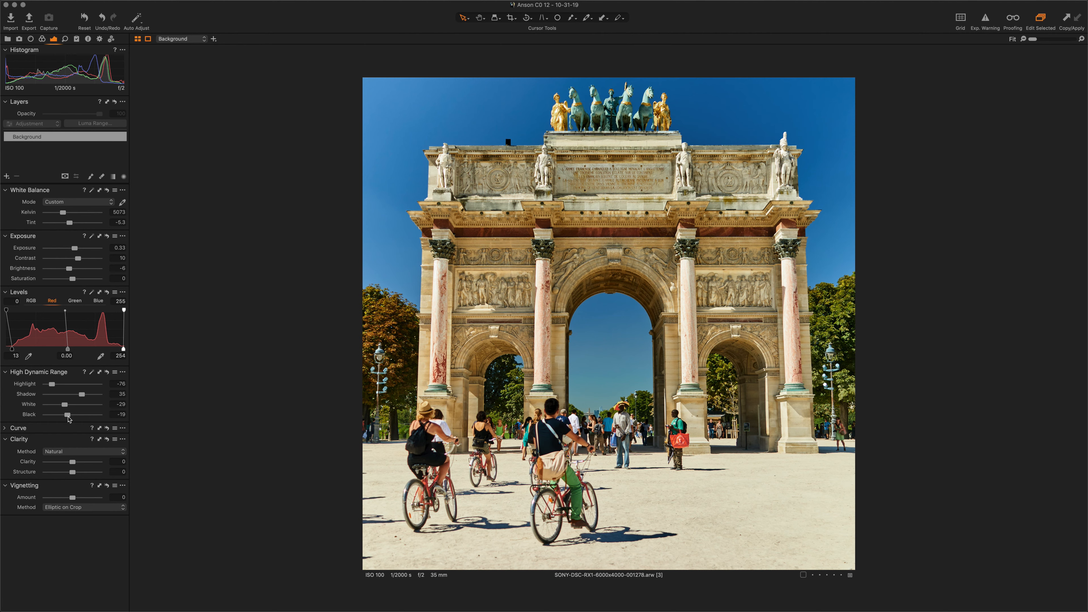